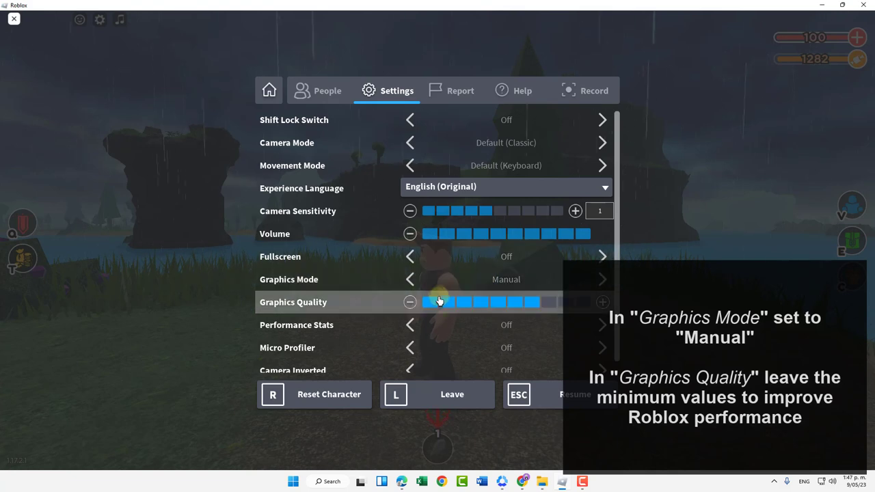
Step: Lower Roblox's Graphics Quality to the first level and resume the game
left_click(430, 302)
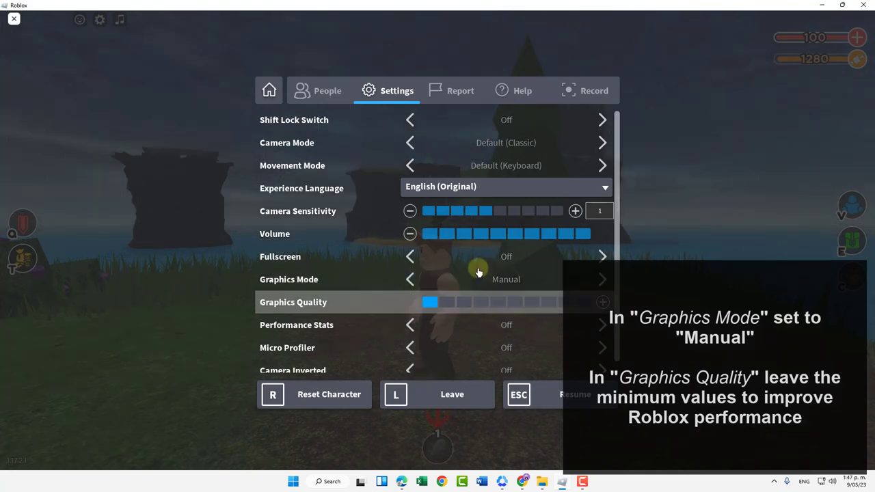
left_click(555, 408)
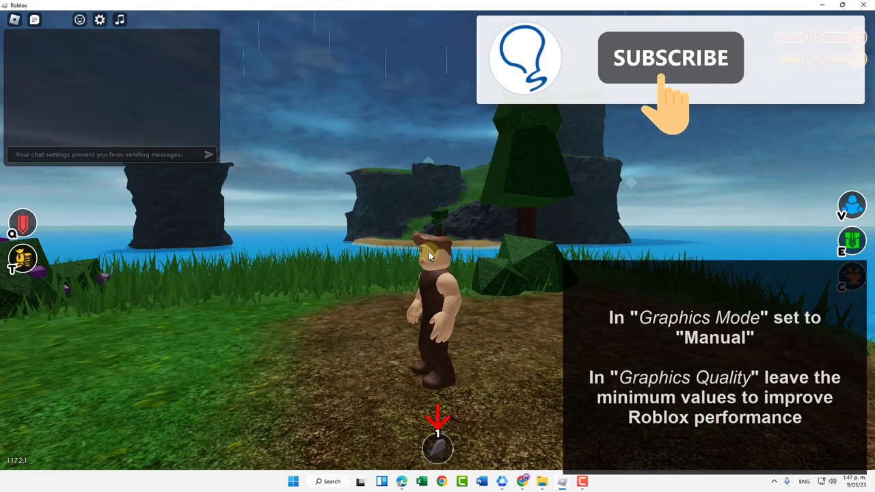
key("s")
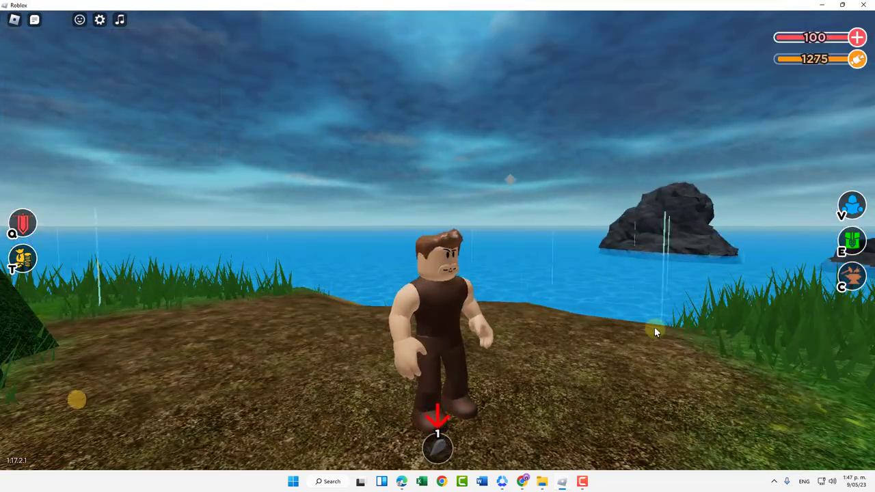
key("s")
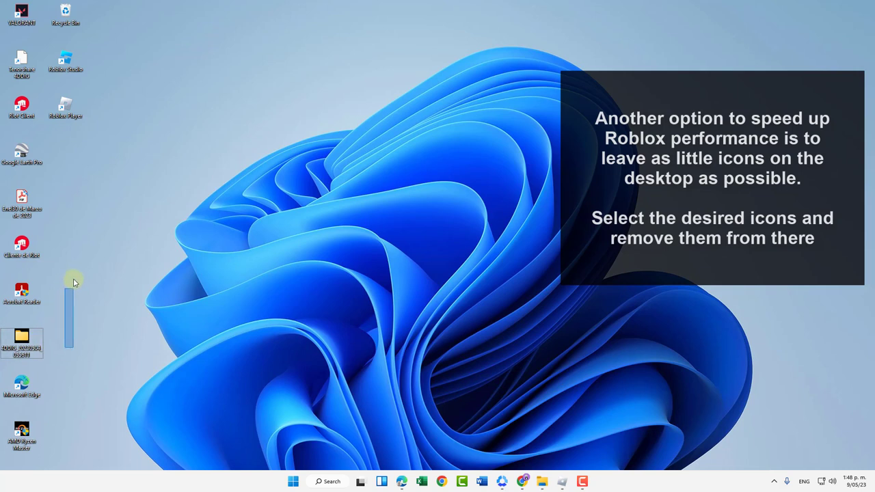
Step: Delete unneeded desktop icons, including VALORANT, Roblox Studio, Google Earth Pro and Acrobat Reader, and sort the remaining ones
left_click_drag(73, 282, 19, 110)
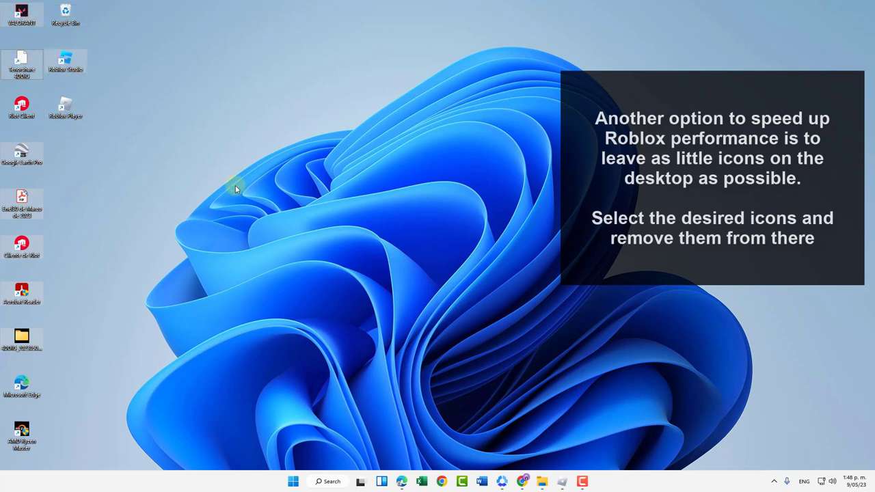
key("Delete")
right_click(316, 138)
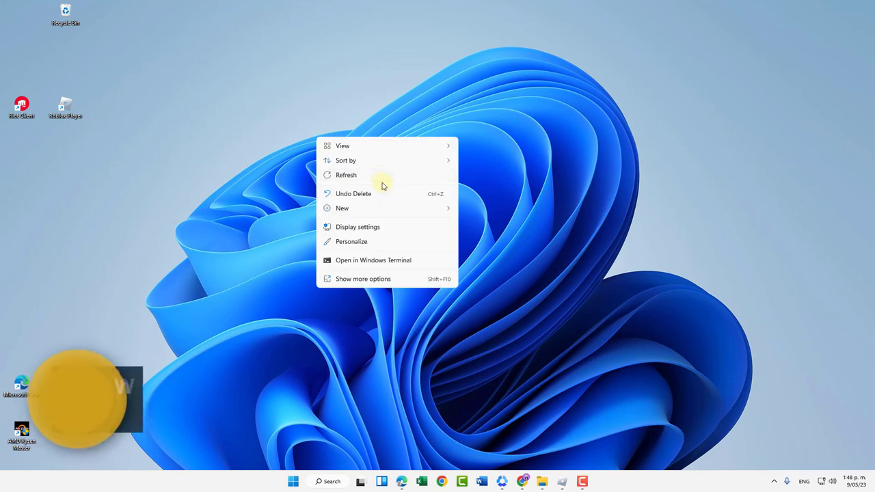
mouse_move(380, 160)
left_click(468, 161)
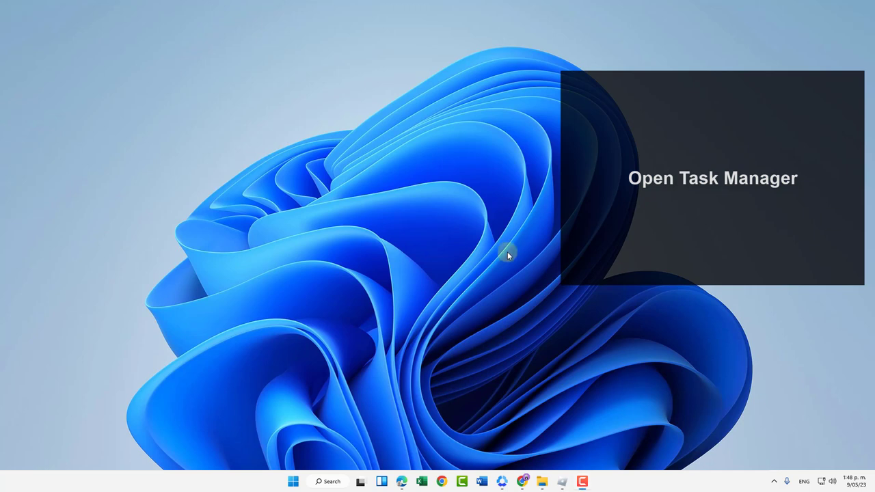
Step: Open Task Manager and go through the list of apps that start with Windows
right_click(295, 482)
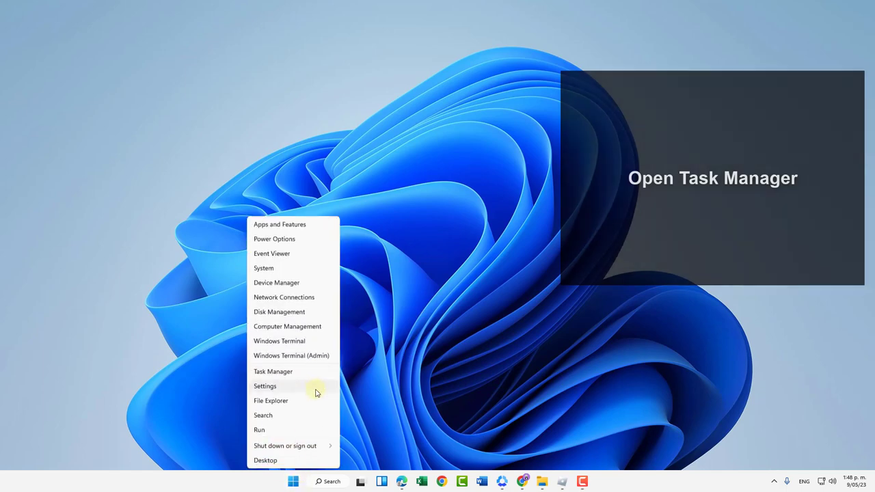
left_click(318, 376)
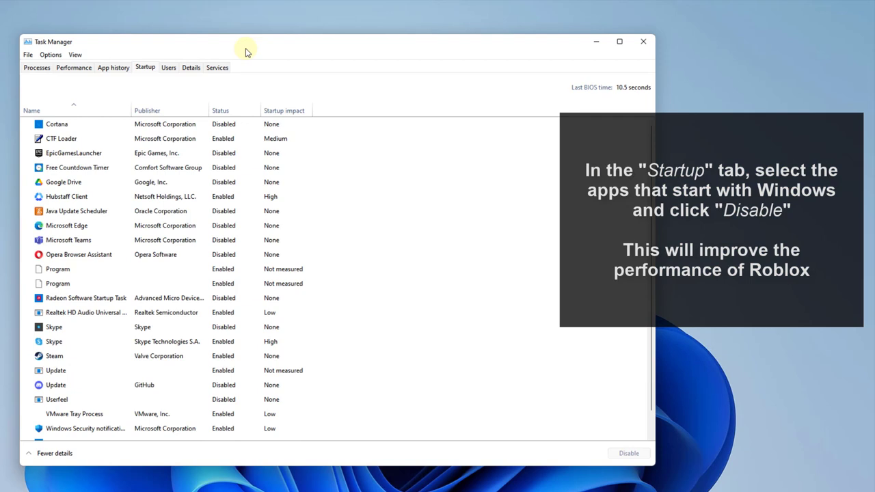
key("Down")
key("Down")
key("Down")
key("Down")
key("Down")
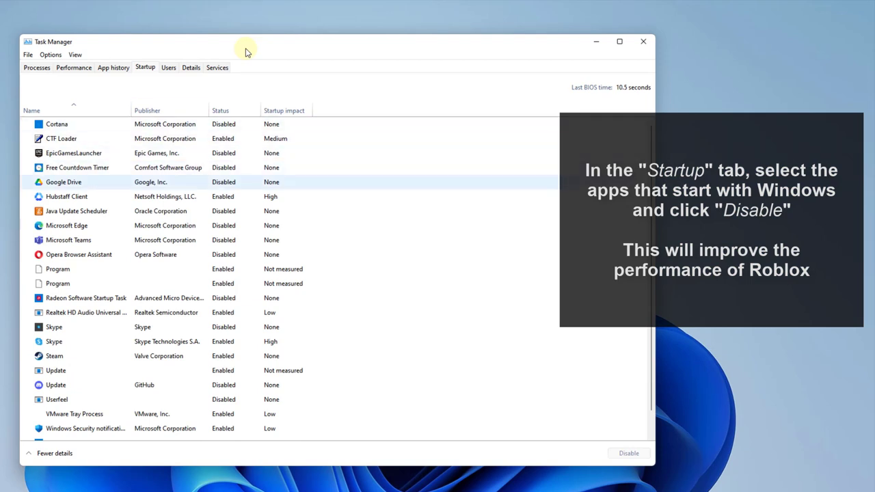
key("Down")
key("Up")
key("Up")
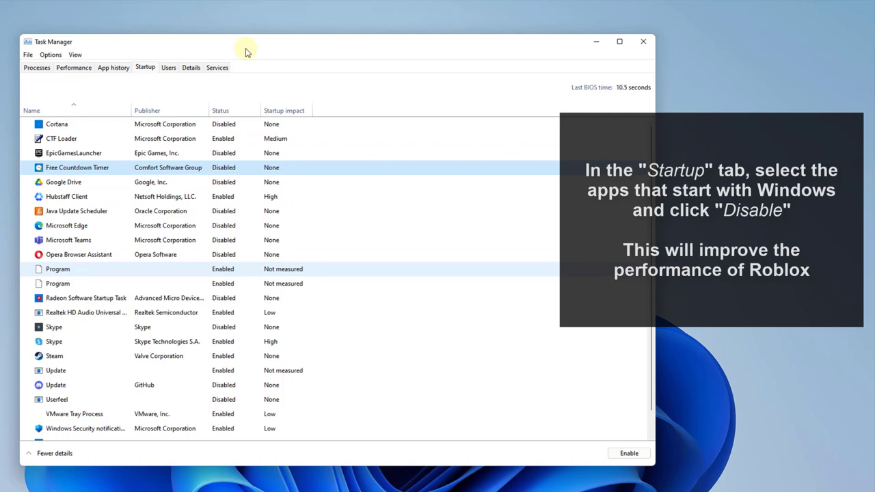
Step: Disable Steam from starting with Windows and close Task Manager
left_click(225, 345)
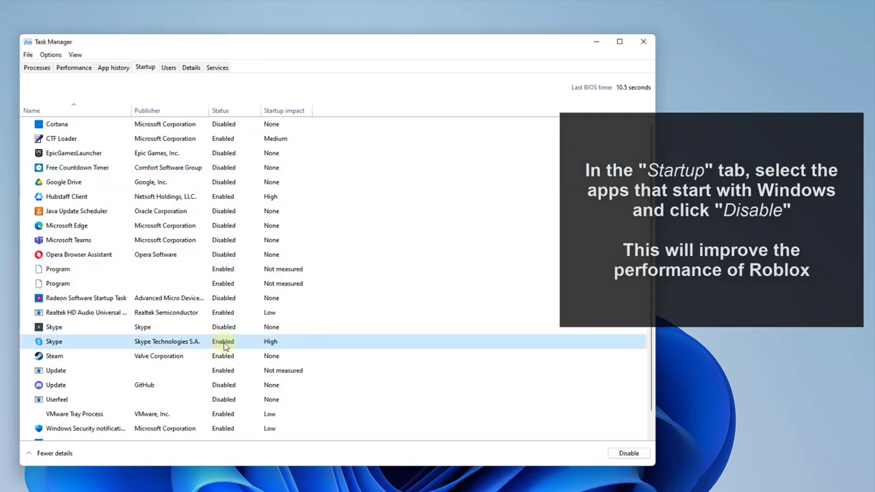
key("Down")
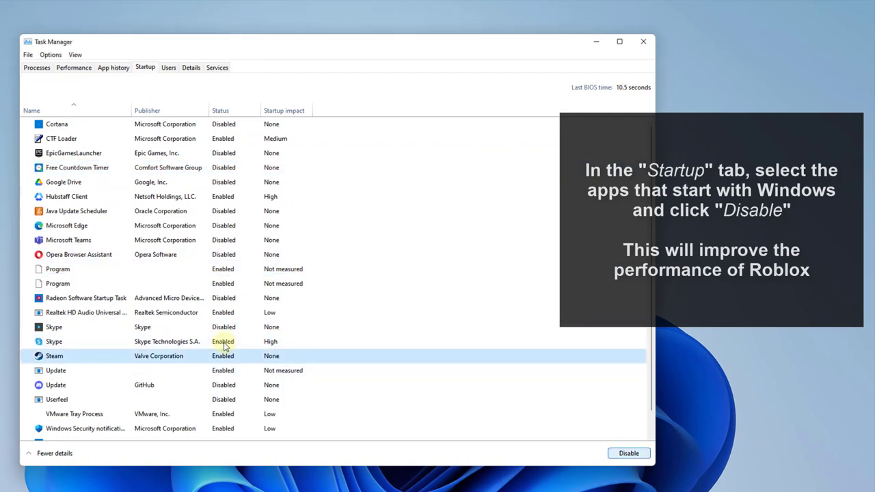
key("Down")
key("Down")
key("Down")
key("Down")
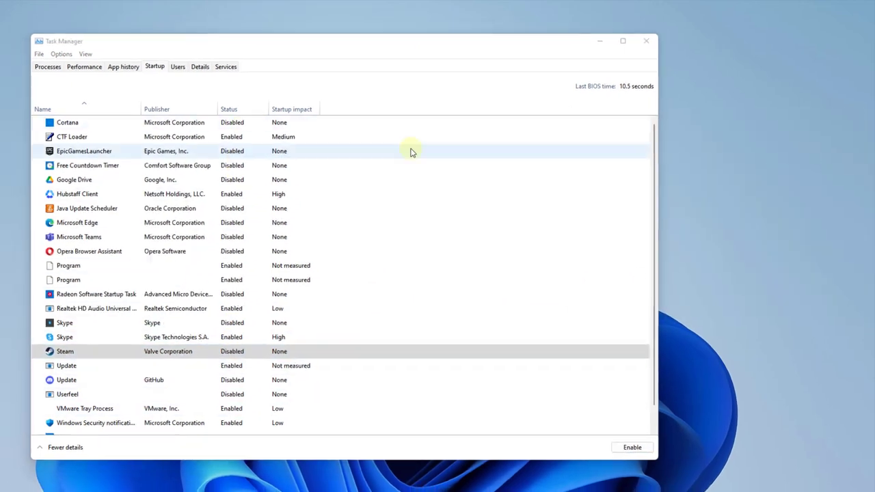
left_click(645, 41)
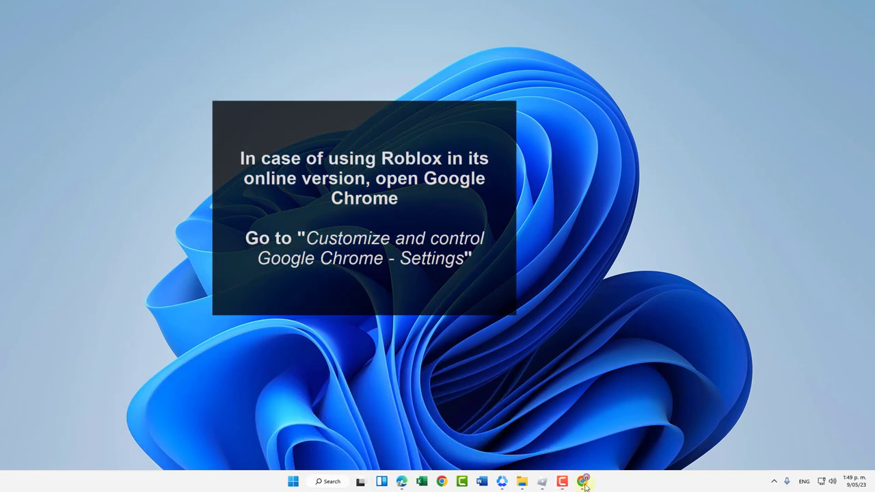
Step: Switch to Google Chrome, enable "Use hardware acceleration when available" in the System settings, and relaunch the browser
left_click(583, 481)
left_click(780, 35)
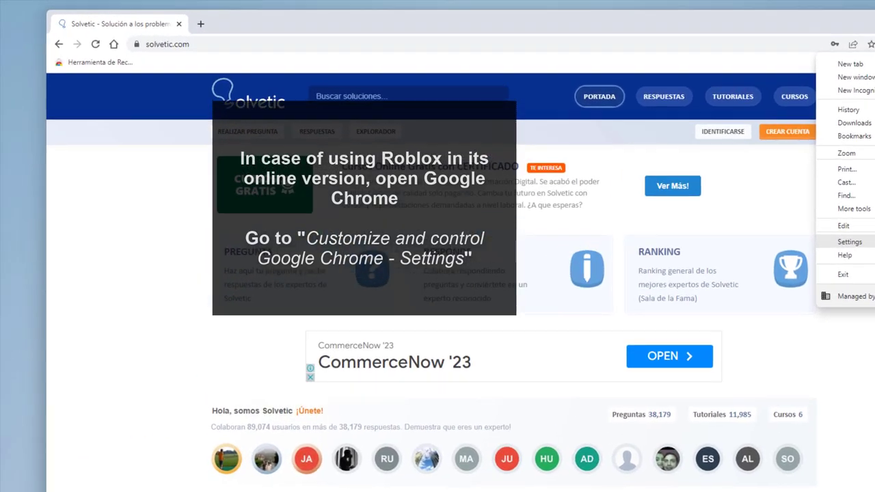
left_click(721, 194)
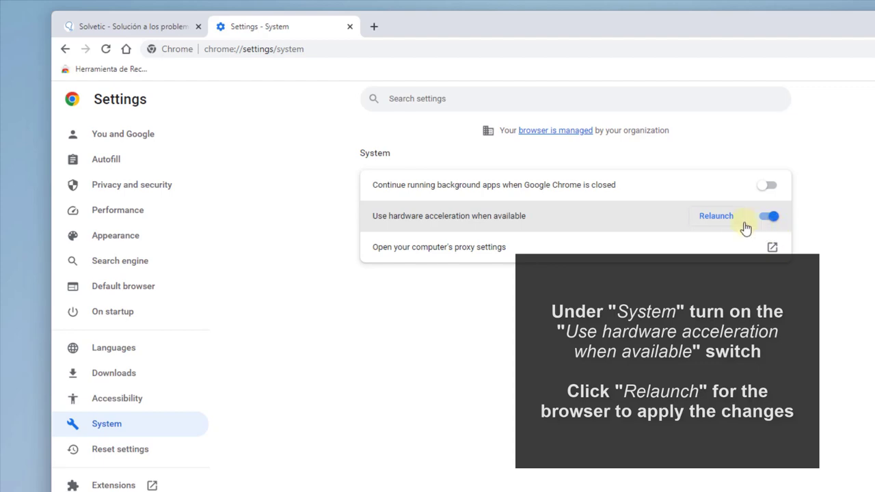
left_click(716, 218)
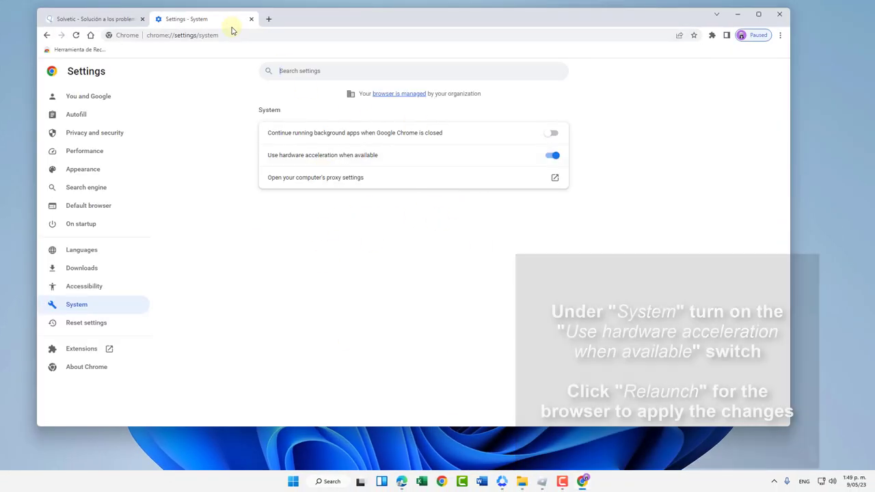
left_click(251, 19)
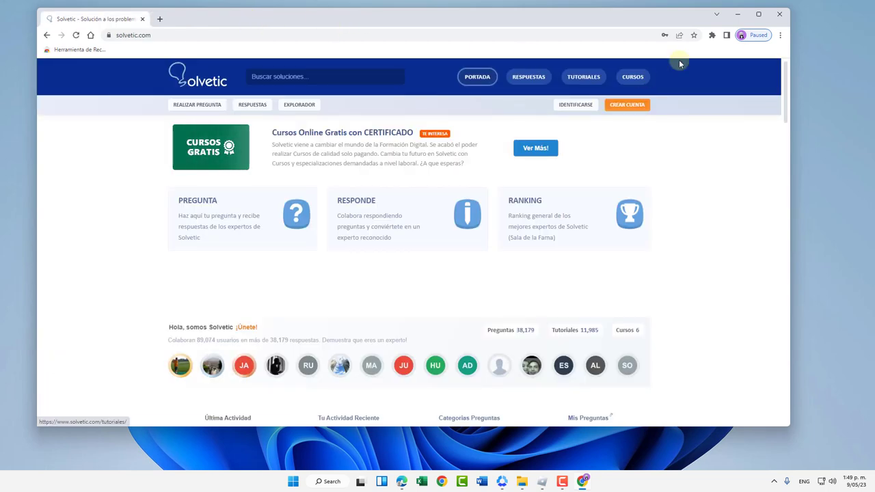
left_click(738, 13)
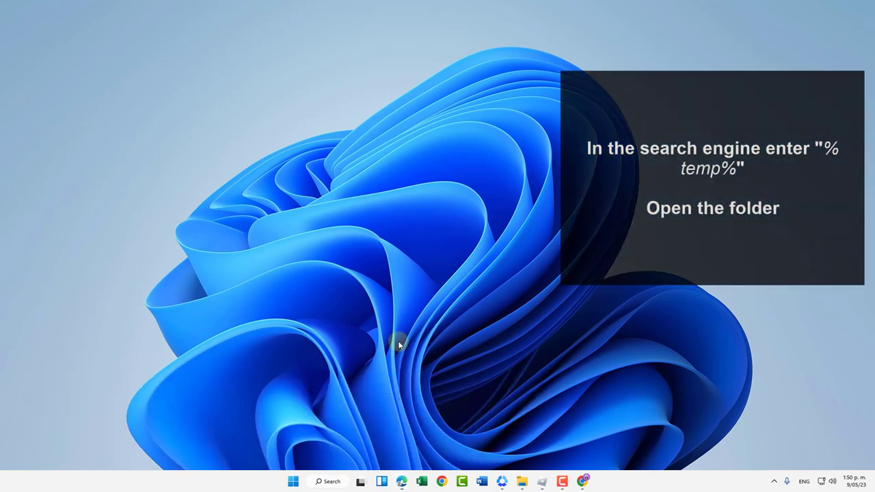
Step: Search Windows for %temp% and open the Temp folder
left_click(293, 481)
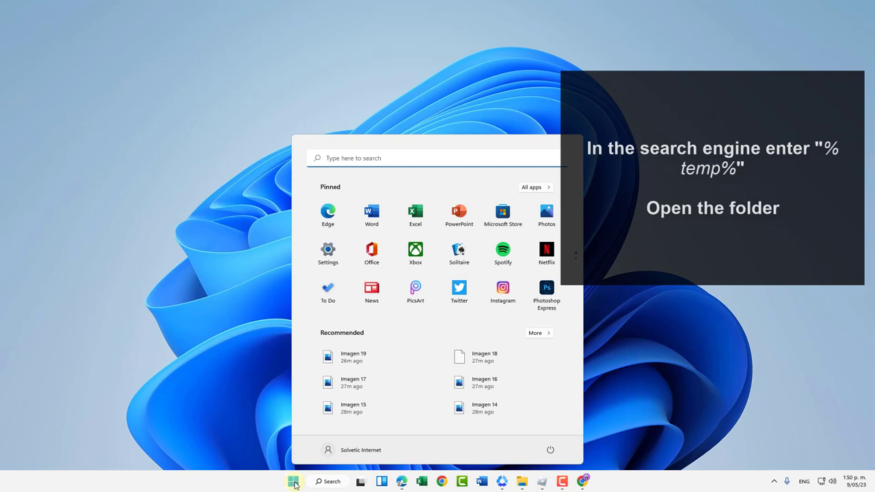
type("%temp")
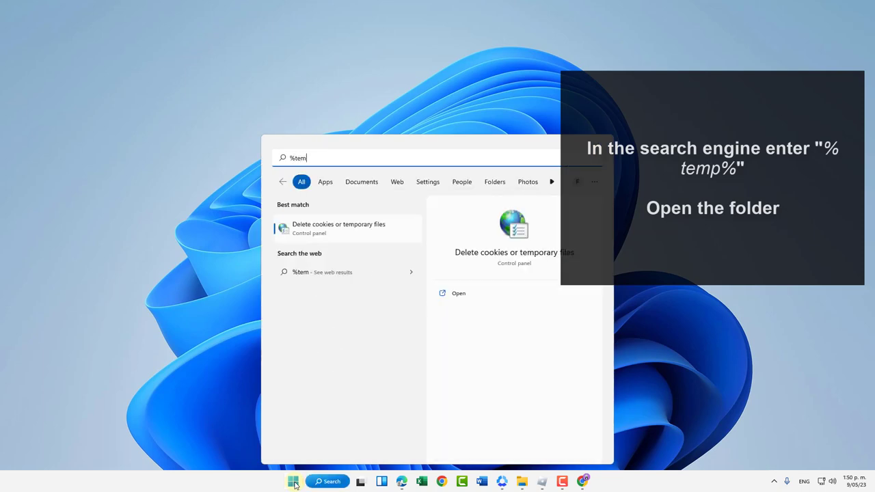
type("%")
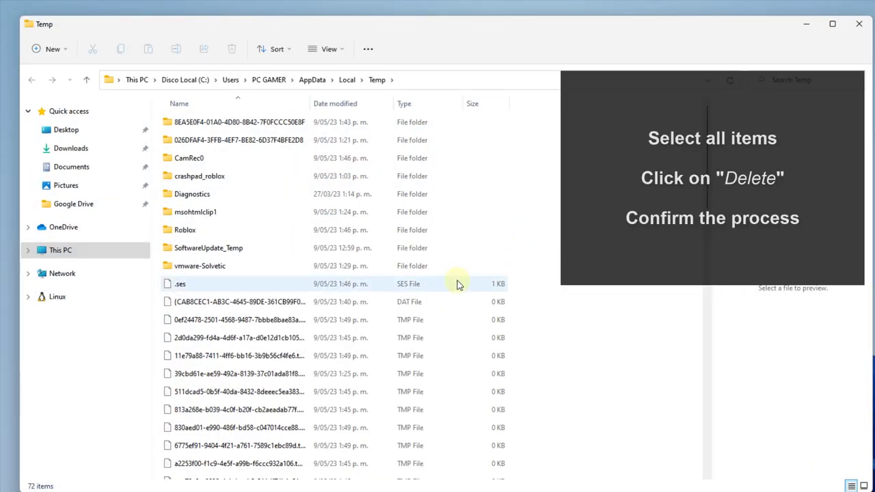
Step: Delete all items in the Temp folder, skipping those in use or needing administrator permission, and close the folder
key("ctrl+a")
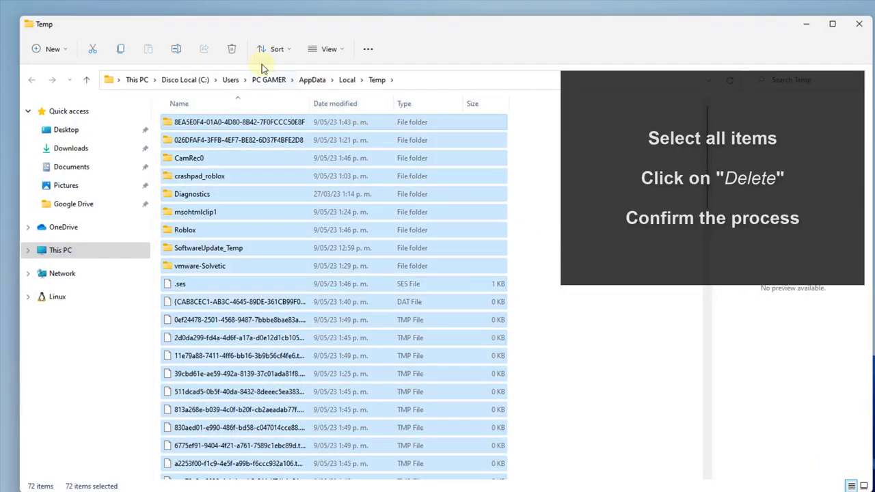
left_click(232, 49)
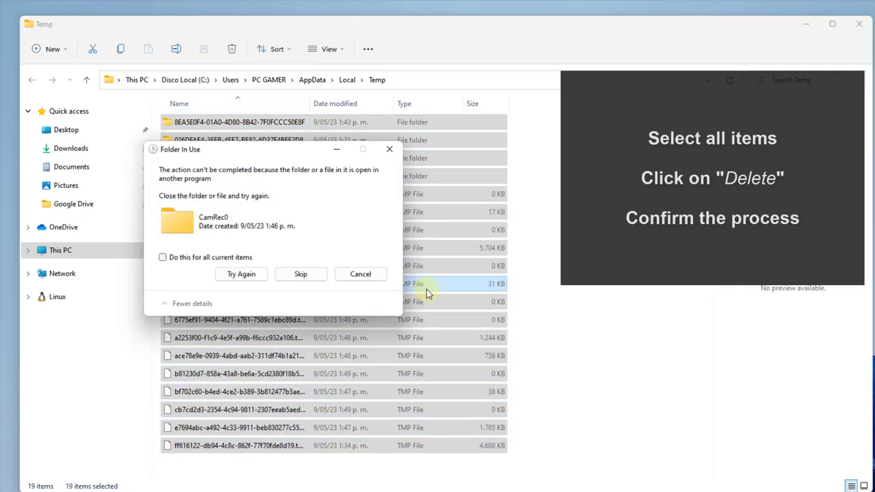
left_click(294, 276)
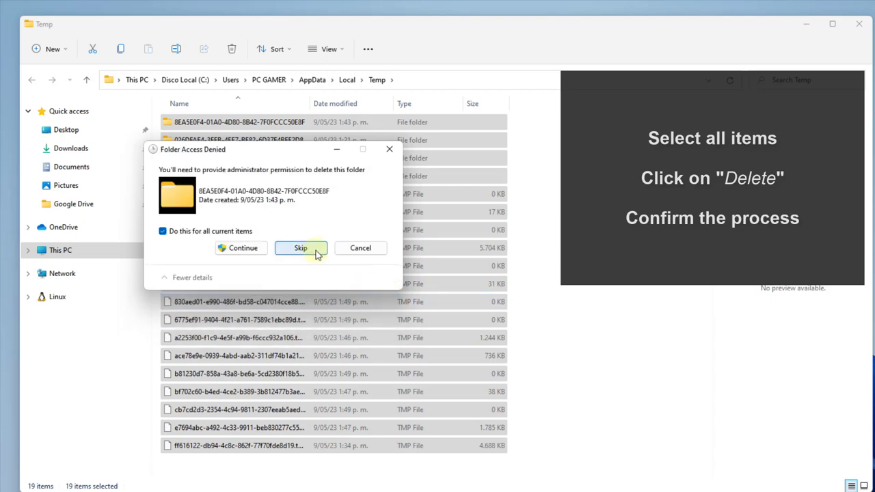
left_click(300, 248)
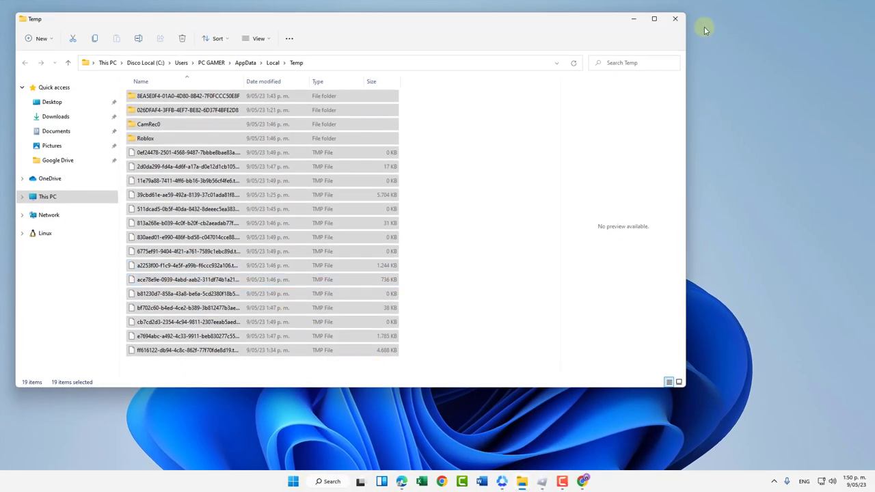
left_click(676, 21)
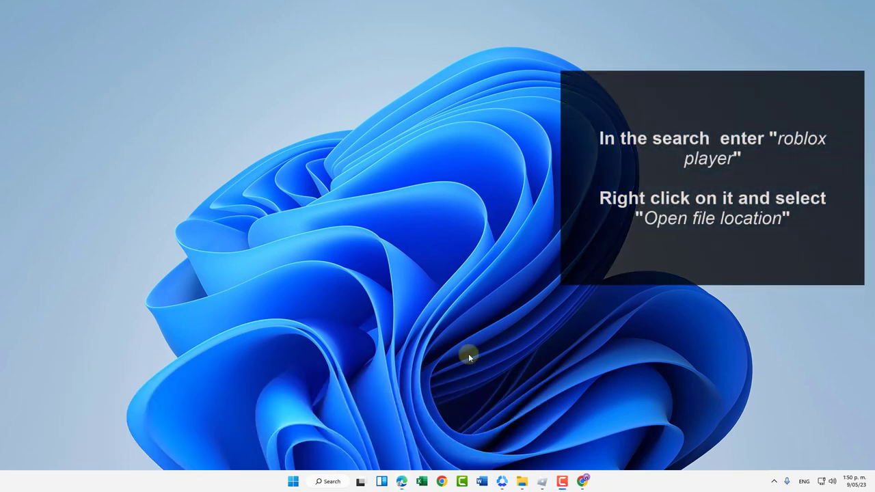
Step: Search Windows for roblox and follow the Roblox Player shortcut's file location to the folder containing RobloxPlayerLauncher
left_click(296, 481)
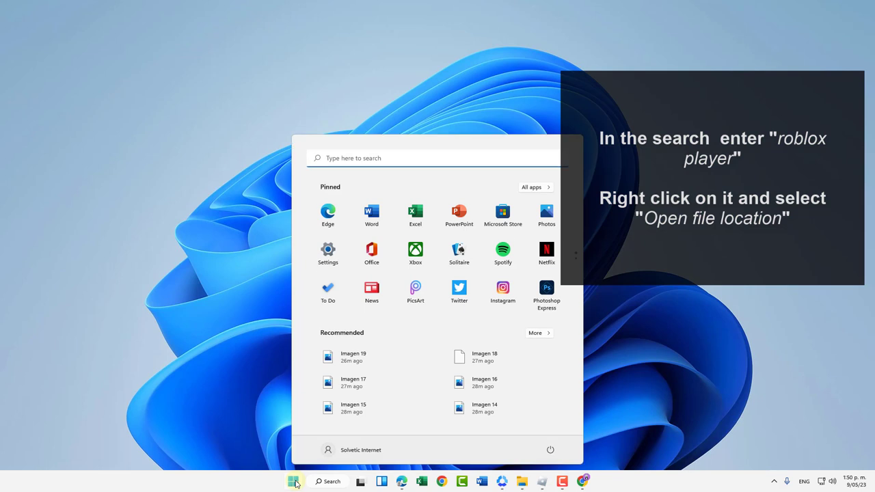
type("roblox")
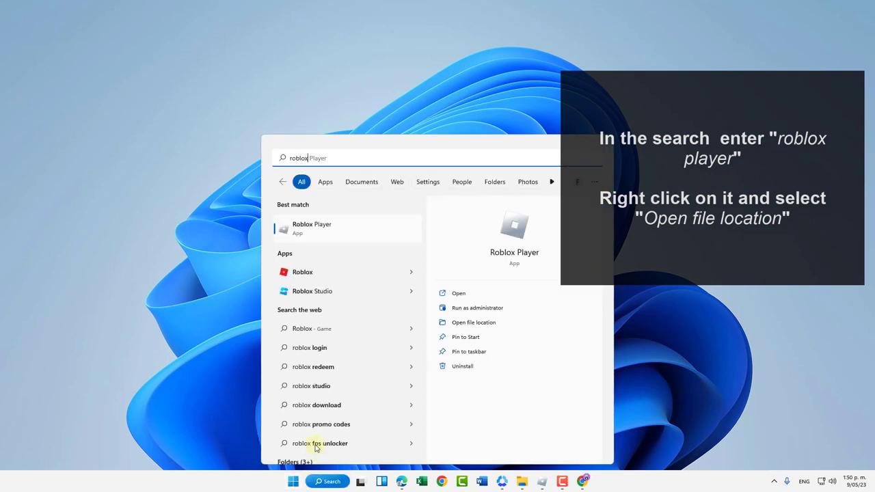
right_click(365, 237)
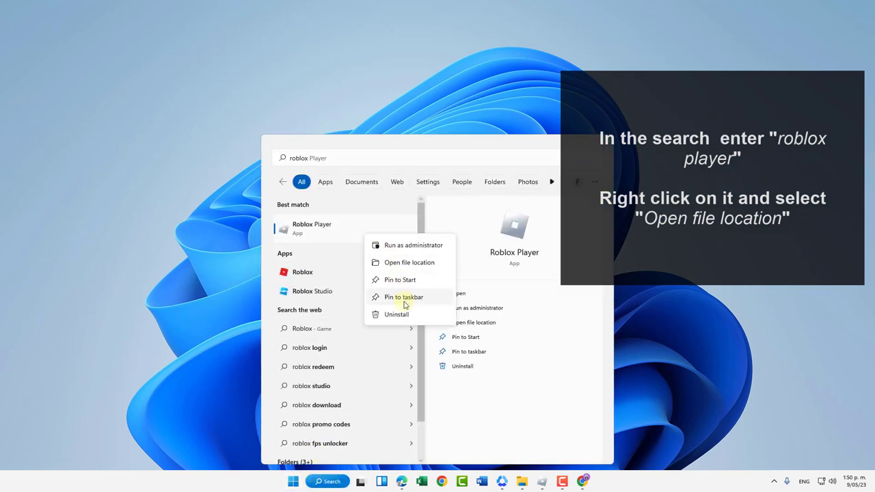
left_click(416, 263)
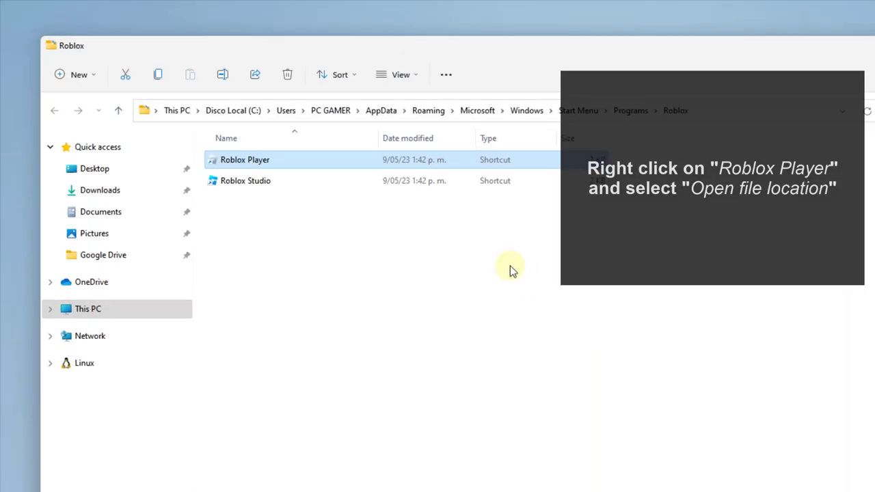
right_click(267, 164)
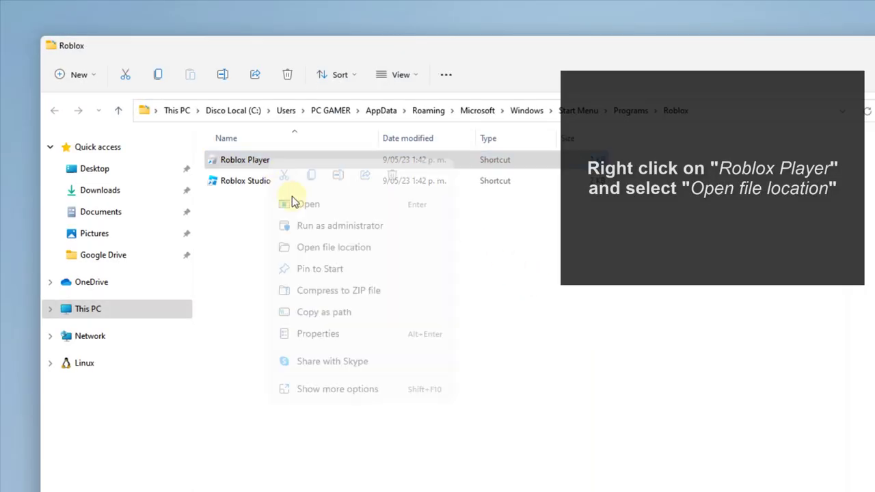
left_click(341, 251)
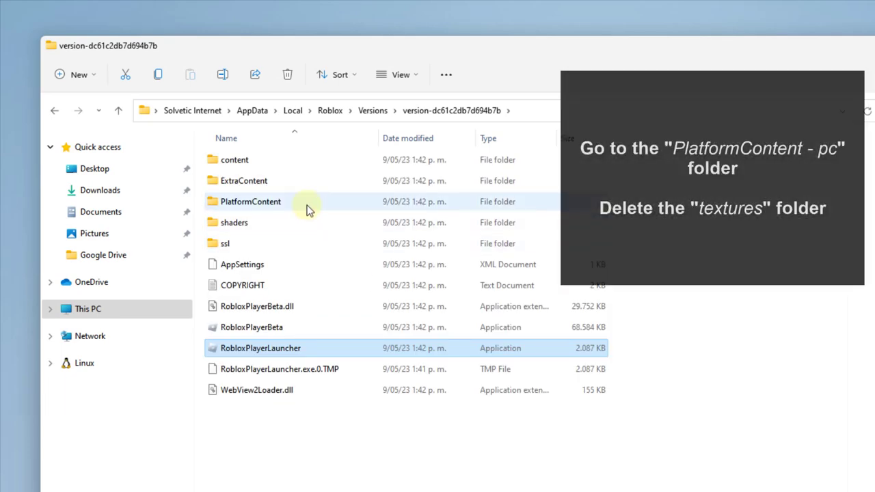
Step: Delete the textures folder inside the pc subfolder of PlatformContent
double_click(307, 211)
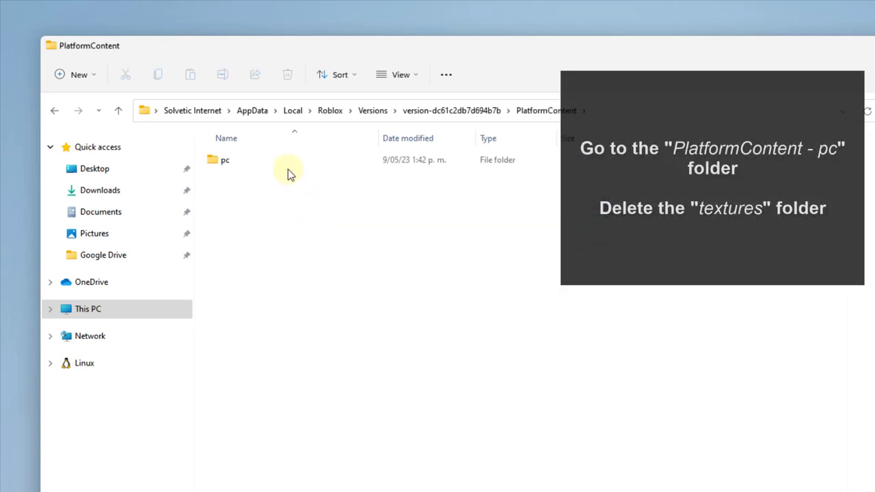
double_click(288, 163)
left_click(282, 204)
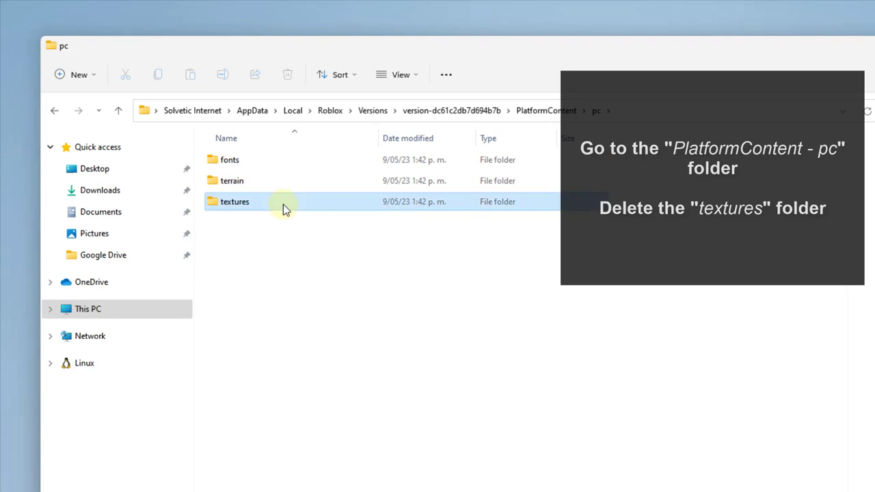
key("Delete")
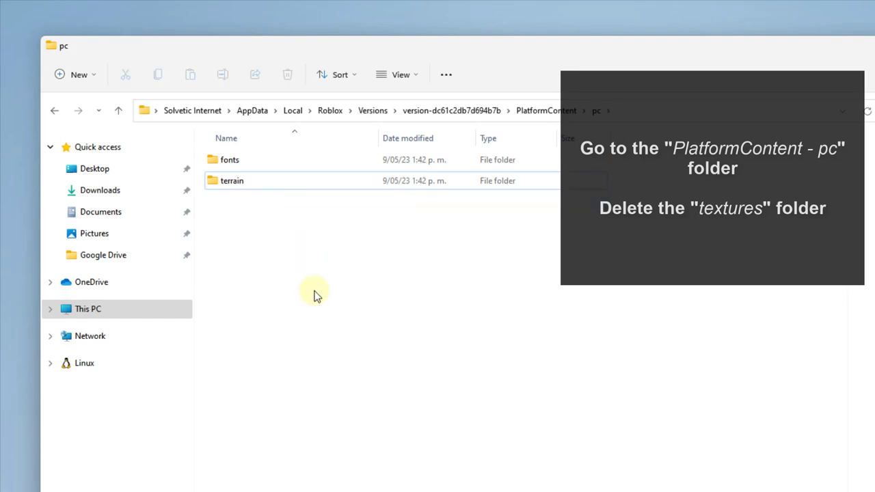
Step: Return to the Roblox version folder and delete the textures folder inside ExtraContent
left_click(440, 113)
double_click(313, 181)
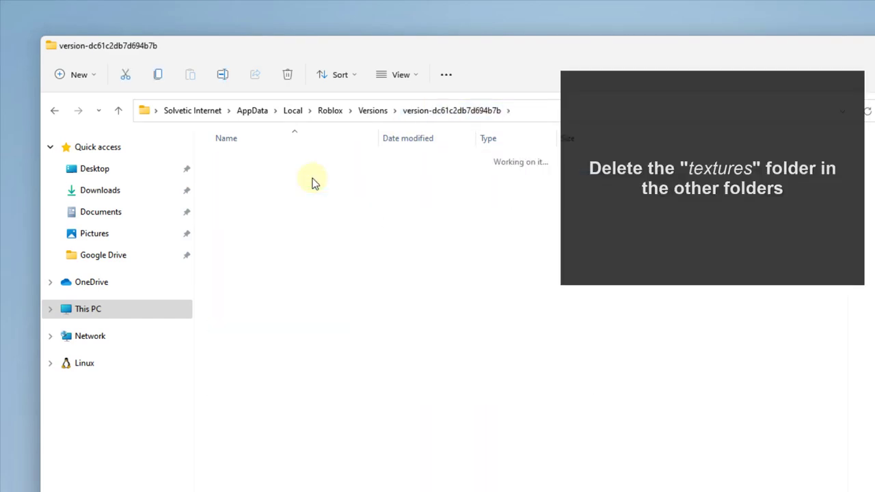
left_click(295, 222)
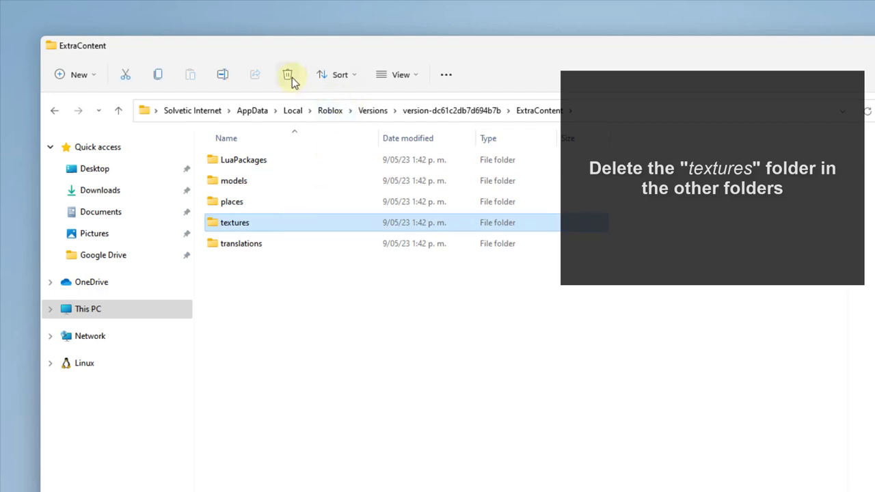
left_click(292, 77)
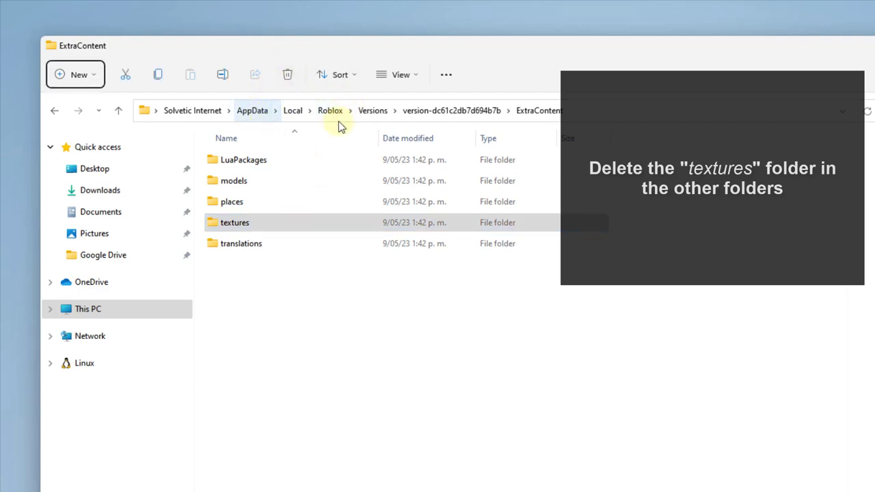
Step: Return to the Roblox version folder, delete the textures folder inside content, and close File Explorer
left_click(429, 117)
double_click(294, 160)
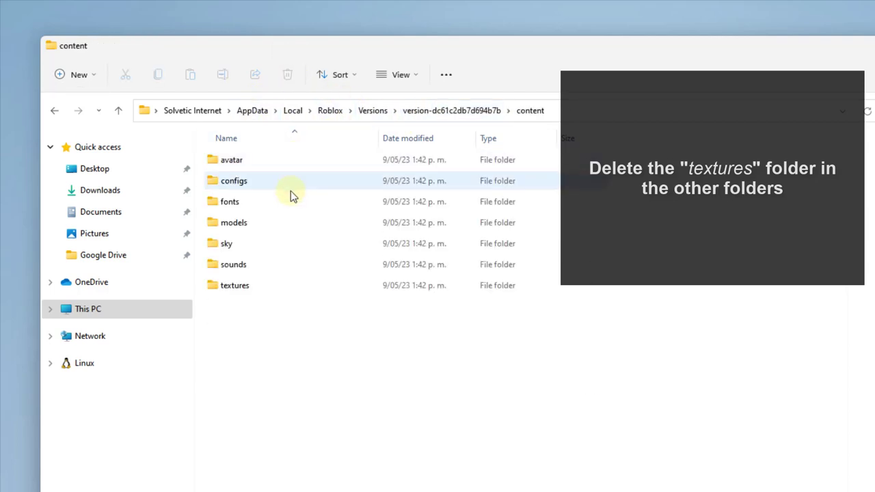
left_click(287, 285)
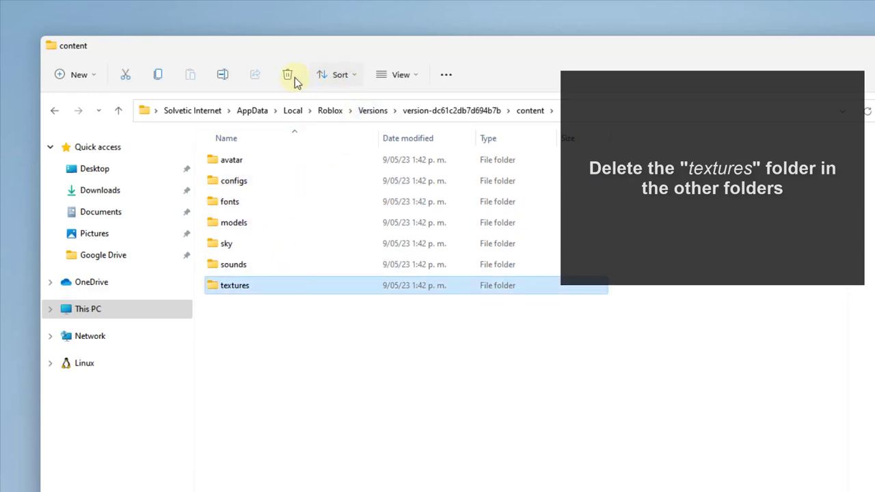
left_click(294, 77)
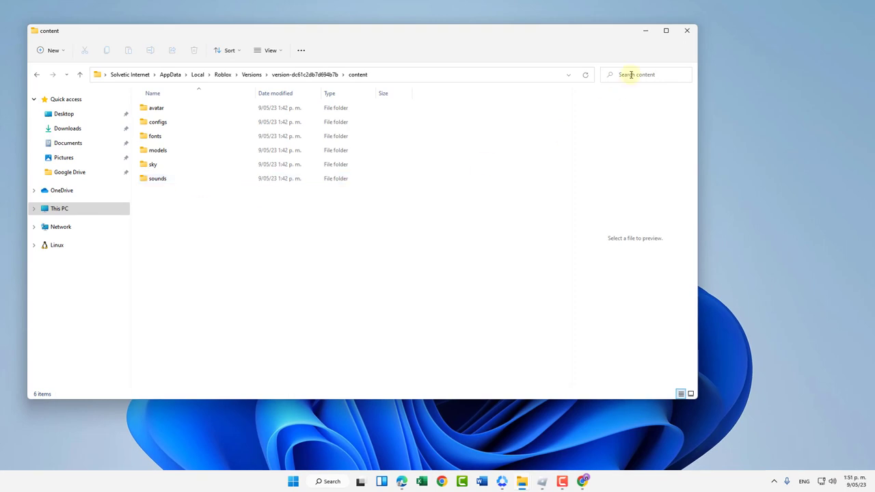
left_click(685, 32)
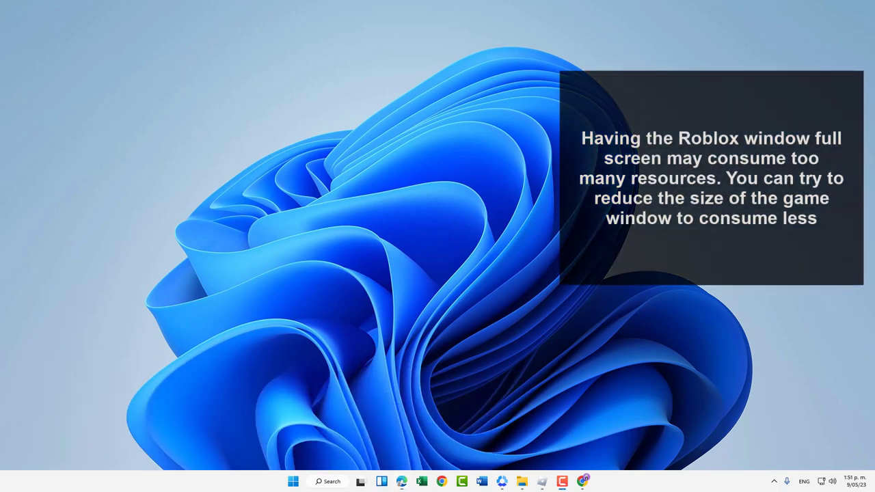
Step: Switch to Roblox, restore the maximized game to a smaller window, and minimize it
left_click(542, 481)
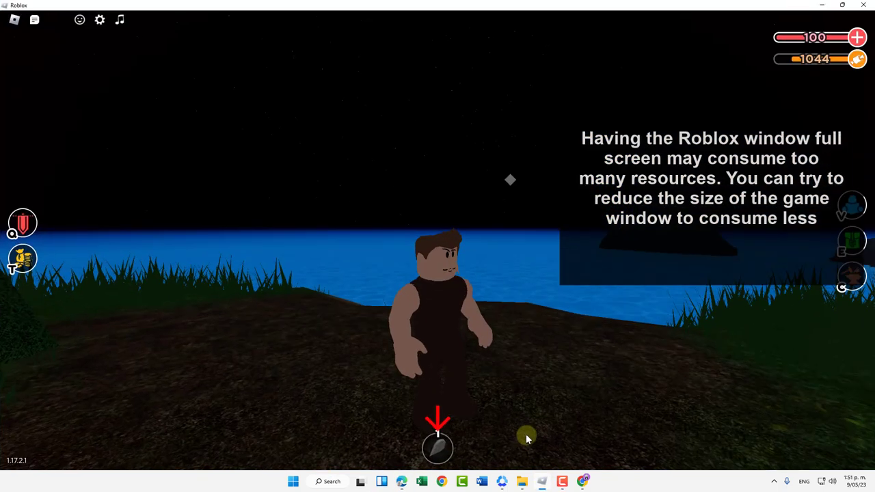
left_click(844, 6)
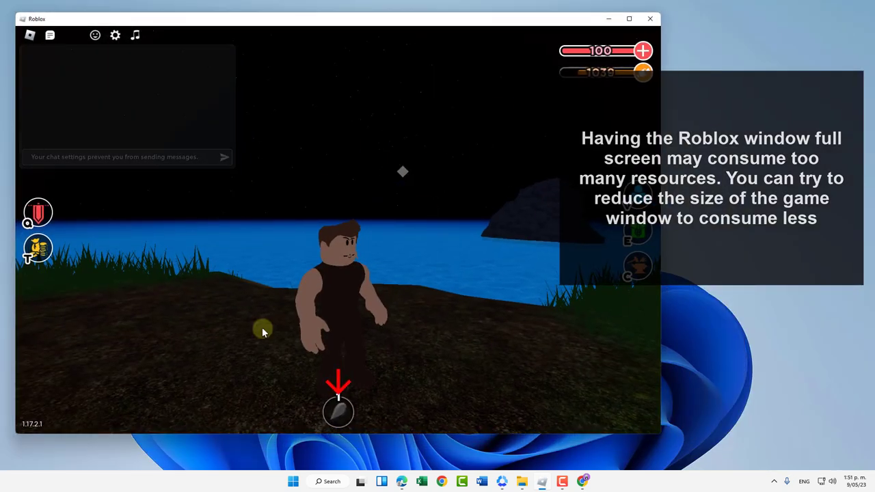
left_click(612, 19)
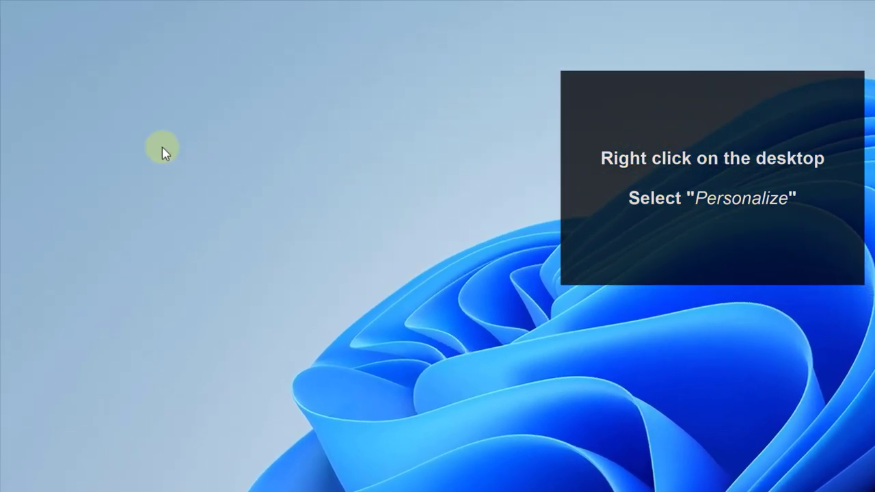
Step: Set the desktop background to the purple glowing arc picture from the recent images and show the desktop
right_click(158, 144)
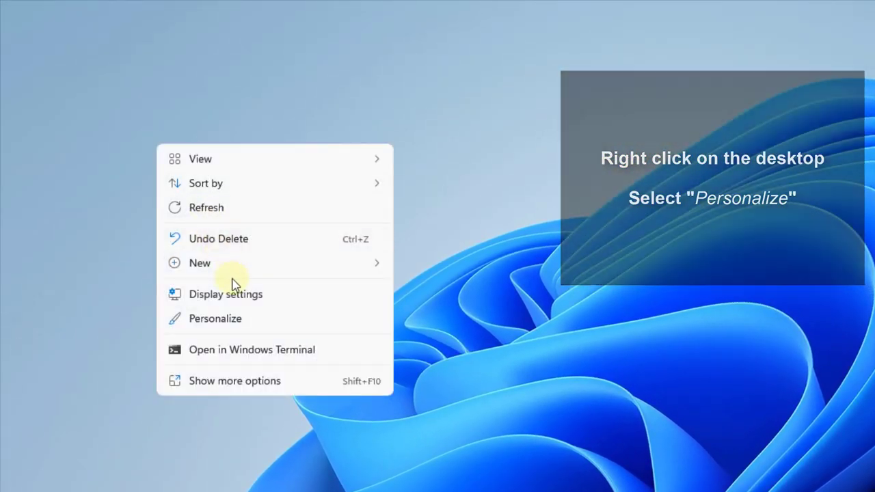
left_click(233, 319)
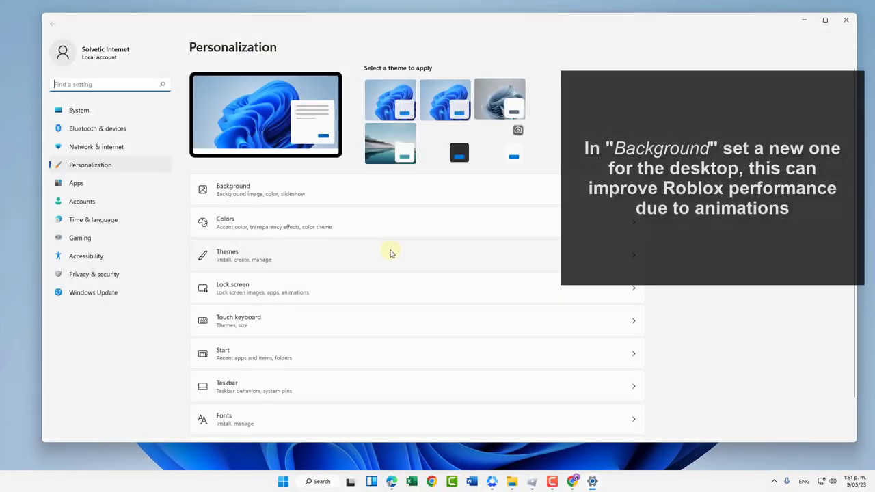
left_click(430, 195)
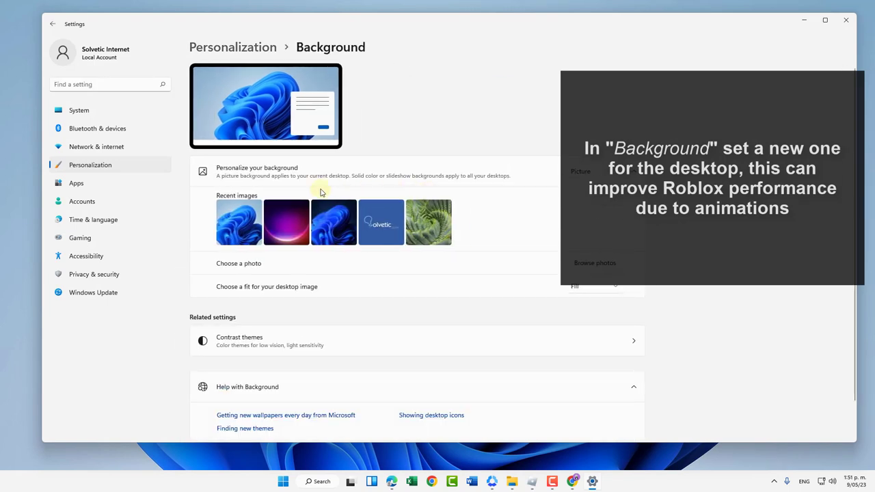
left_click(286, 225)
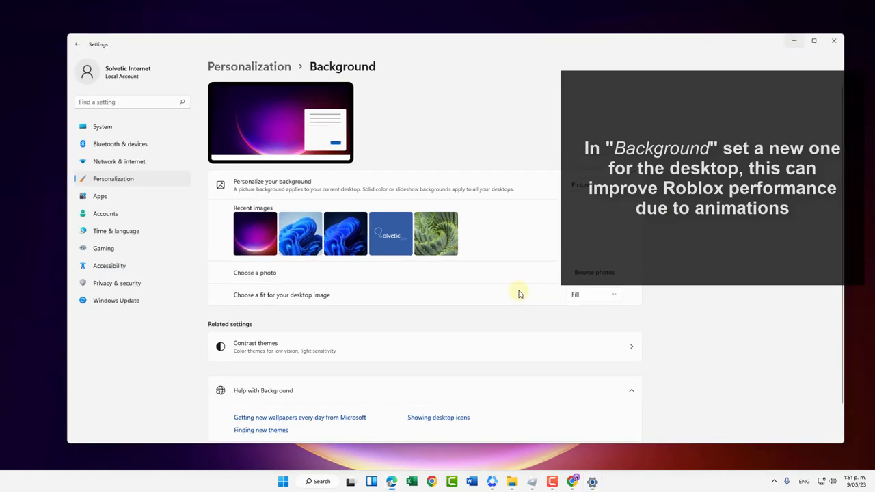
key("super+d")
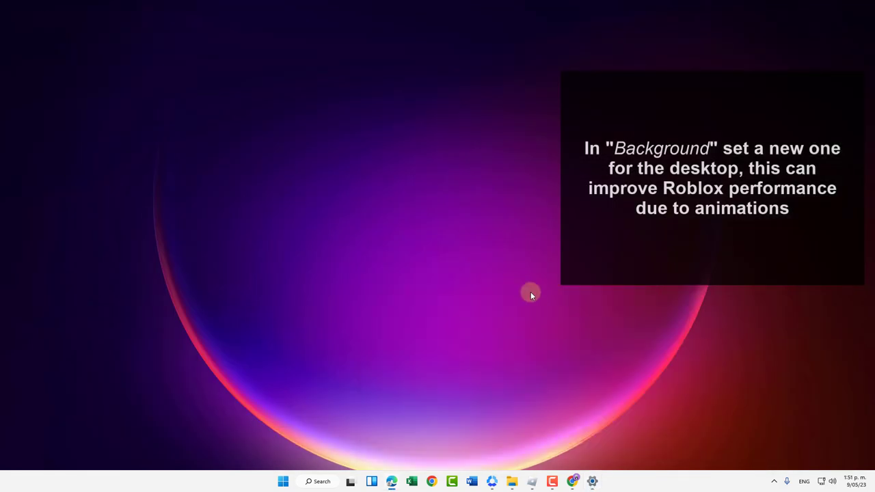
Step: Return to the Background settings, set the light blue Windows bloom picture as the desktop background, and close Settings
left_click(592, 482)
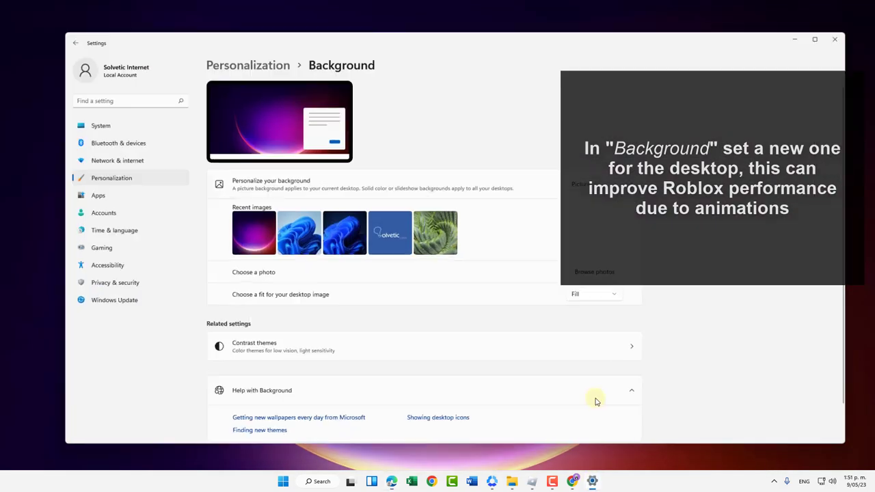
left_click(293, 218)
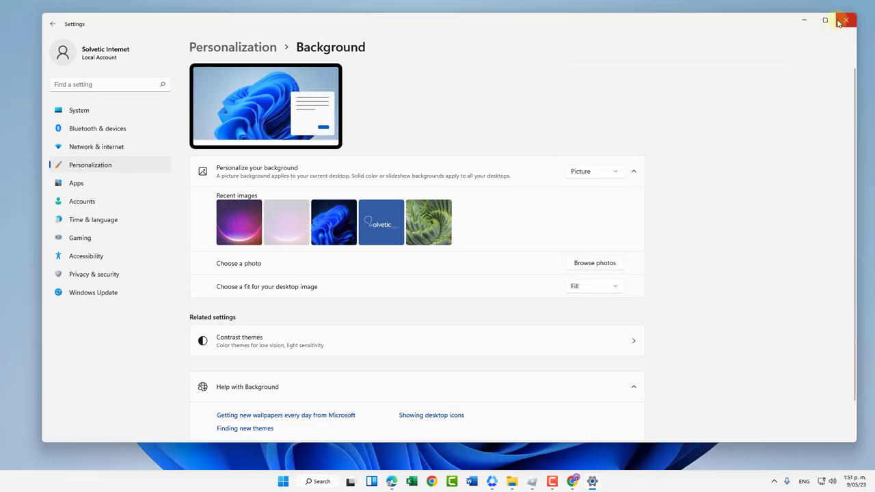
left_click(845, 20)
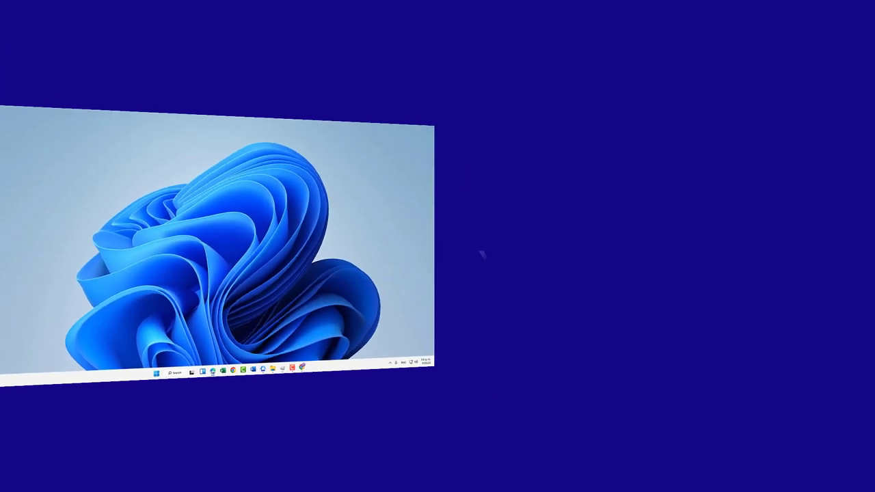